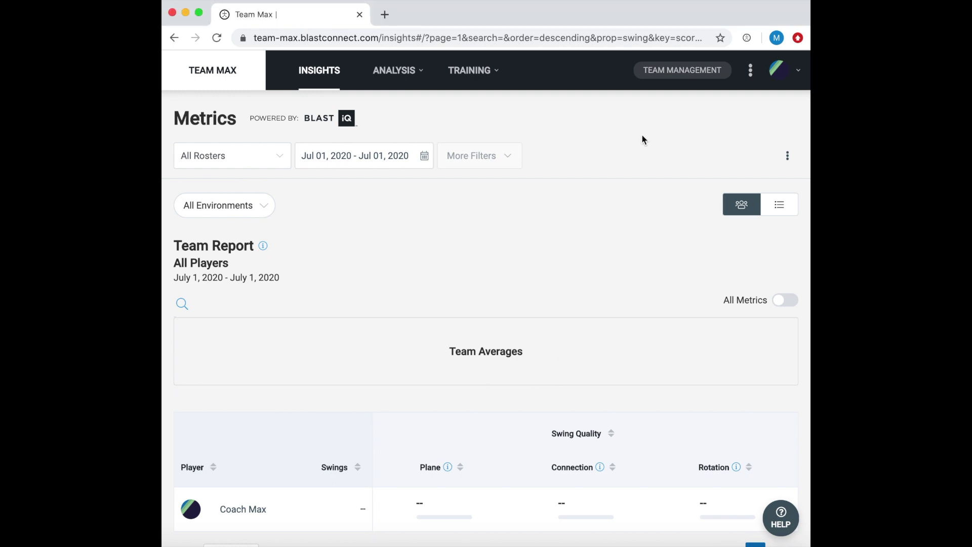
Open Team Management and show the Admin Coaches list for Team Max with its single entry
click(656, 78)
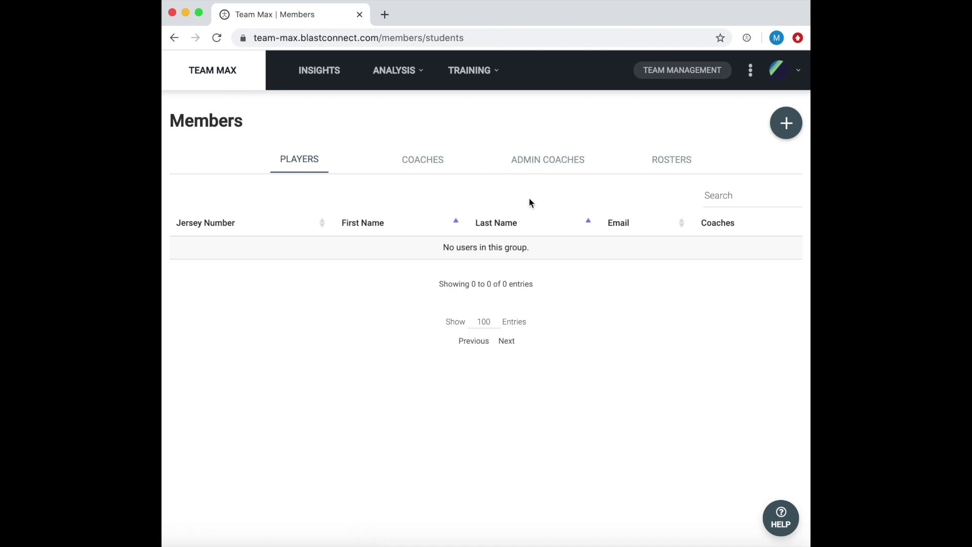
click(531, 169)
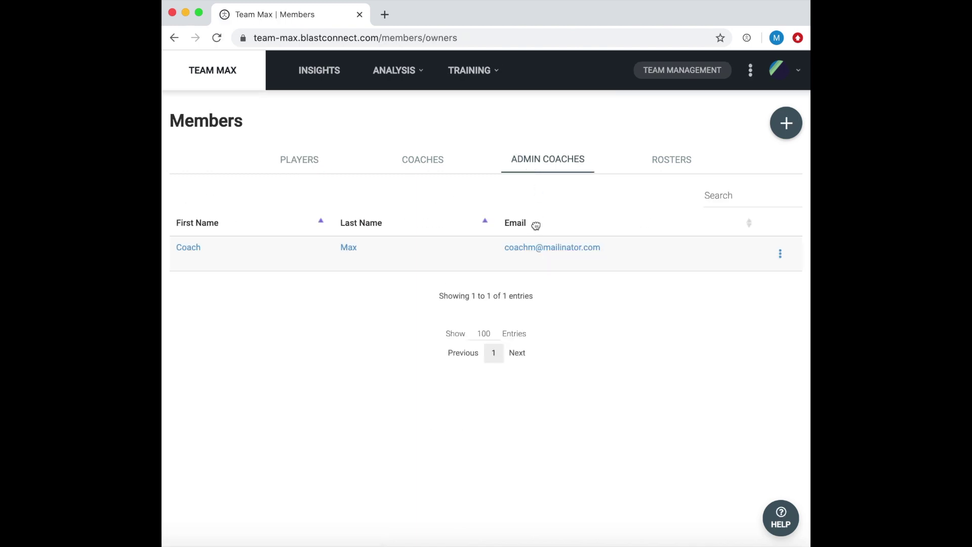
Start a Coach member invite and enter the coach's first and last name
click(795, 132)
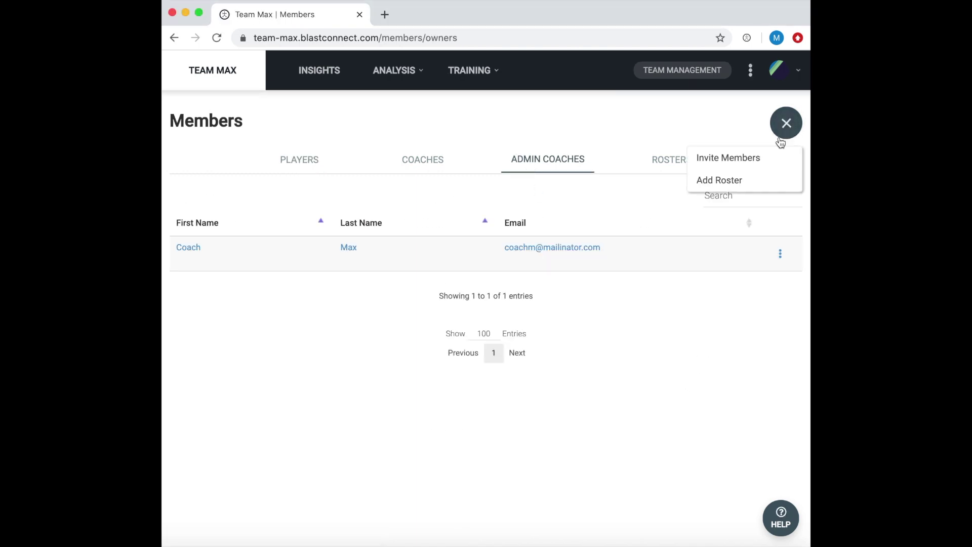
click(745, 163)
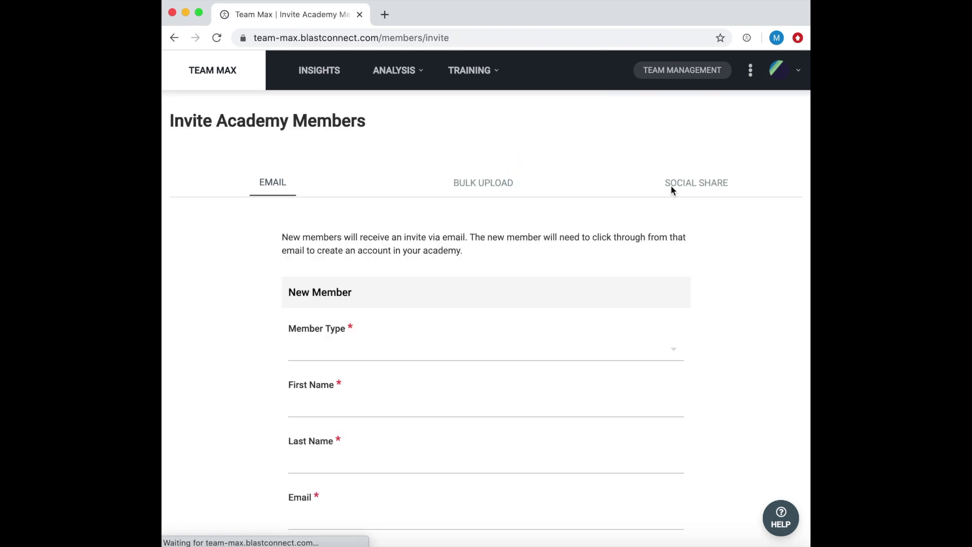
scroll(619, 235, down, 1)
scroll(531, 242, down, 2)
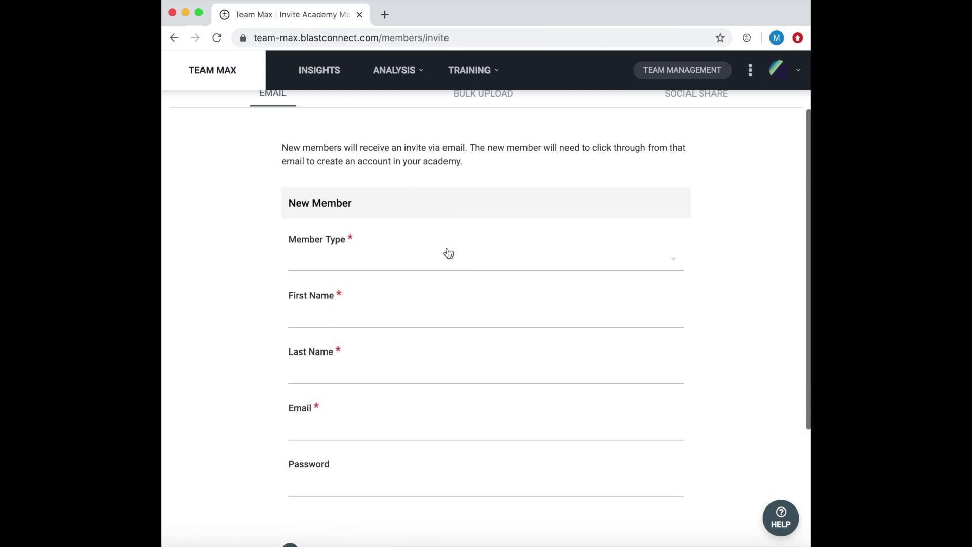
scroll(354, 203, up, 1)
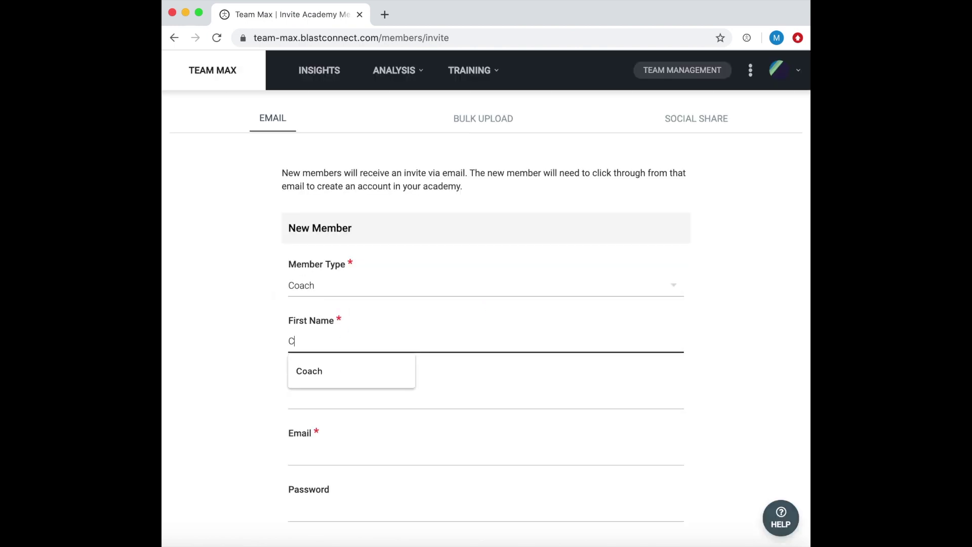
key(Tab)
text(Kyle)
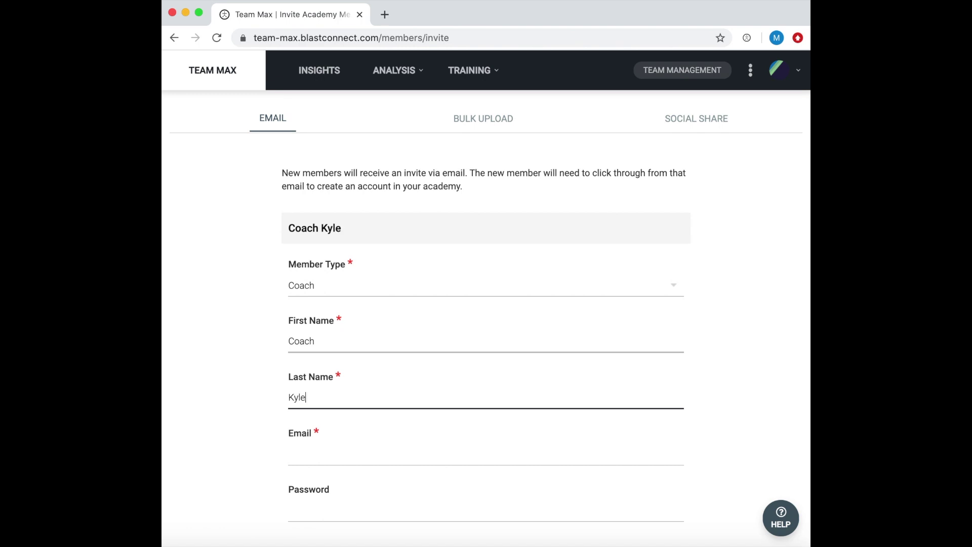
Enter the coach's e-mail address and password, then send the invitation
key(Tab)
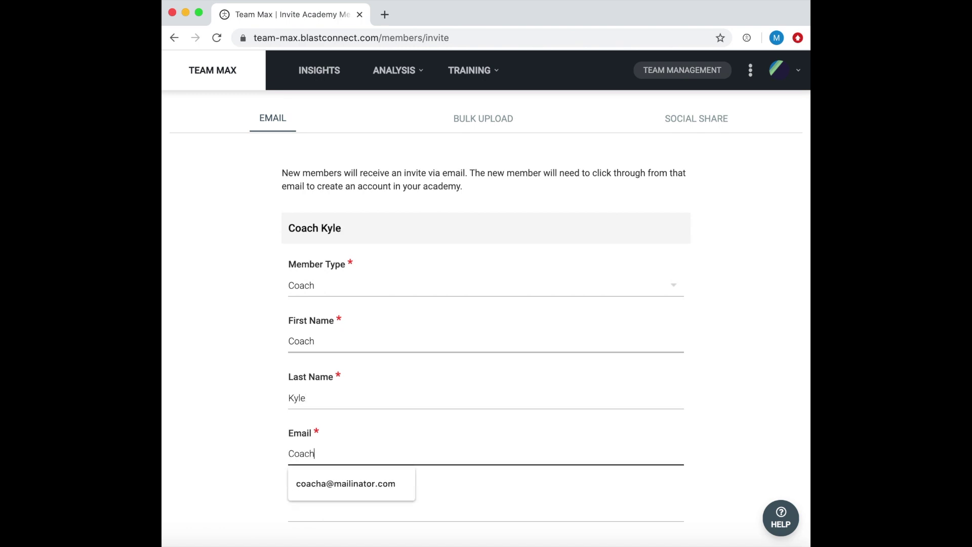
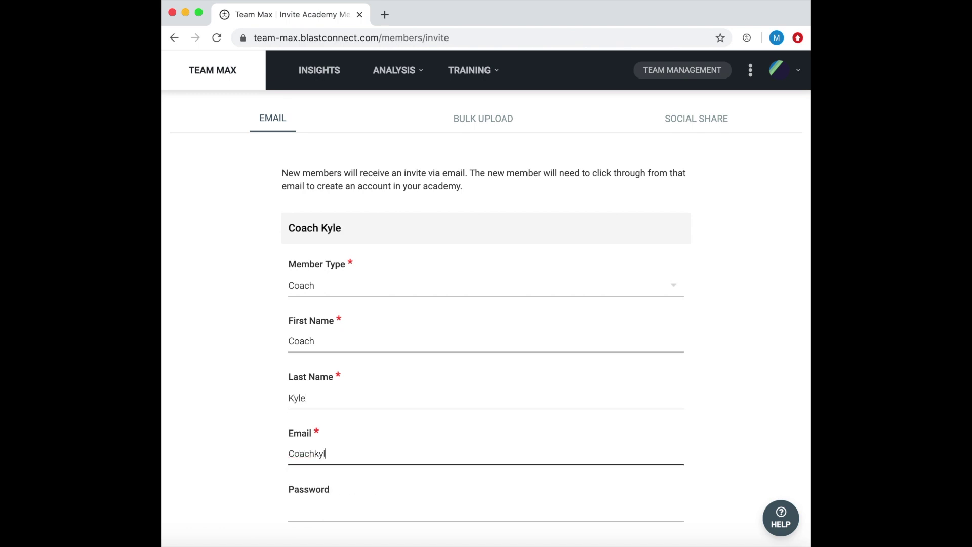
key(Tab)
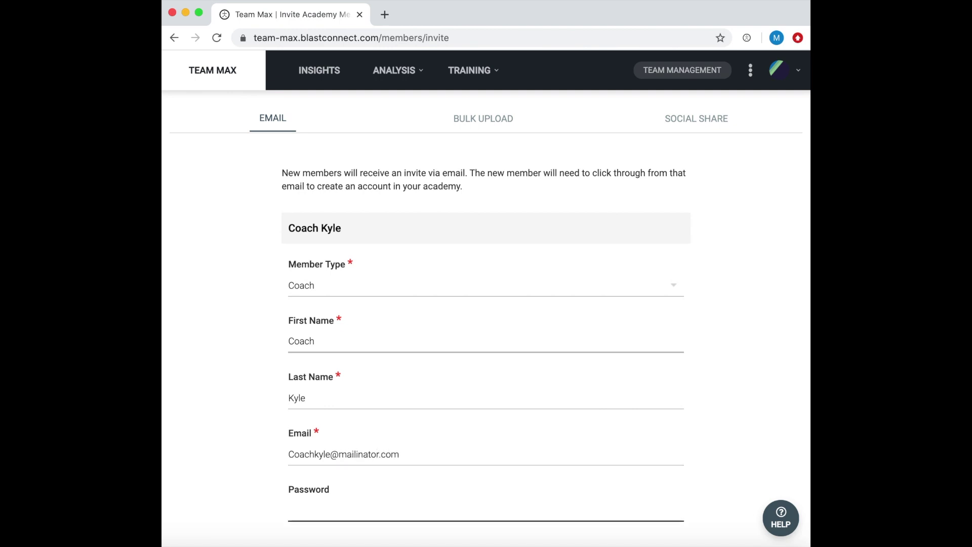
text(blastmotion1)
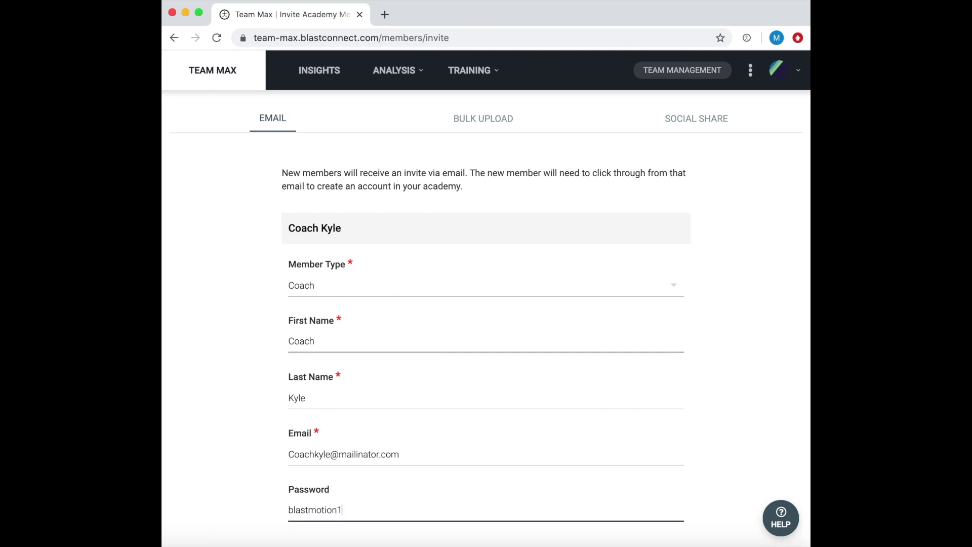
scroll(400, 322, down, 1)
scroll(401, 322, down, 2)
click(332, 520)
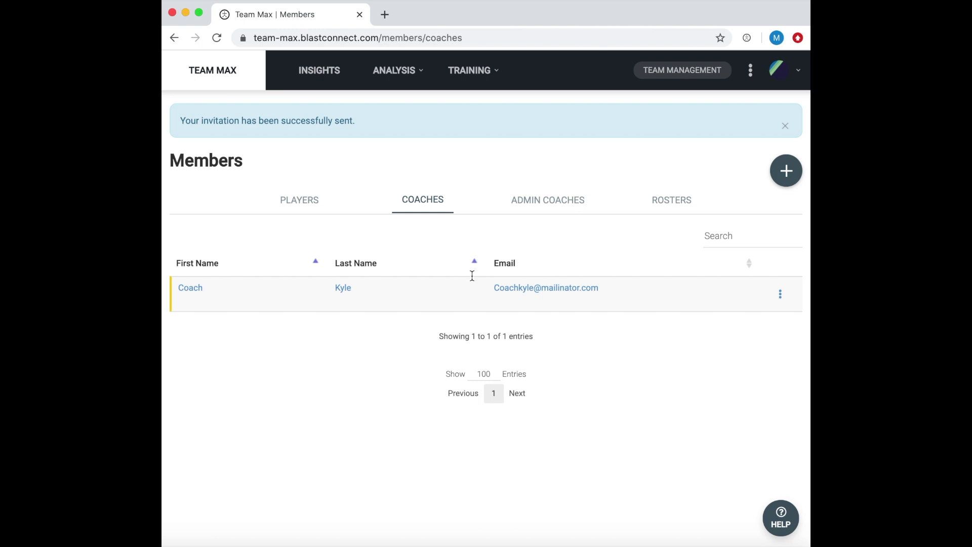
Switch to the Team Max Players list, which still shows no users
click(325, 211)
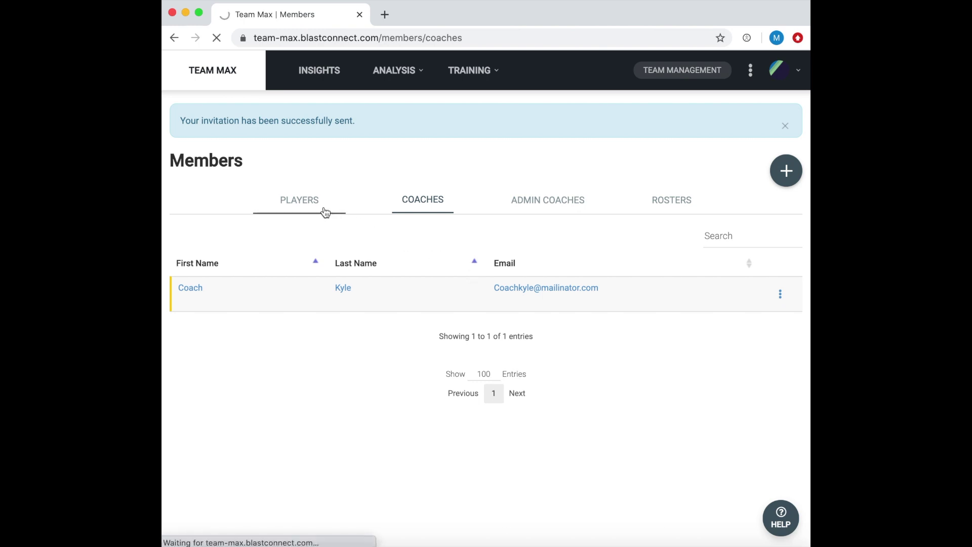
scroll(339, 276, down, 1)
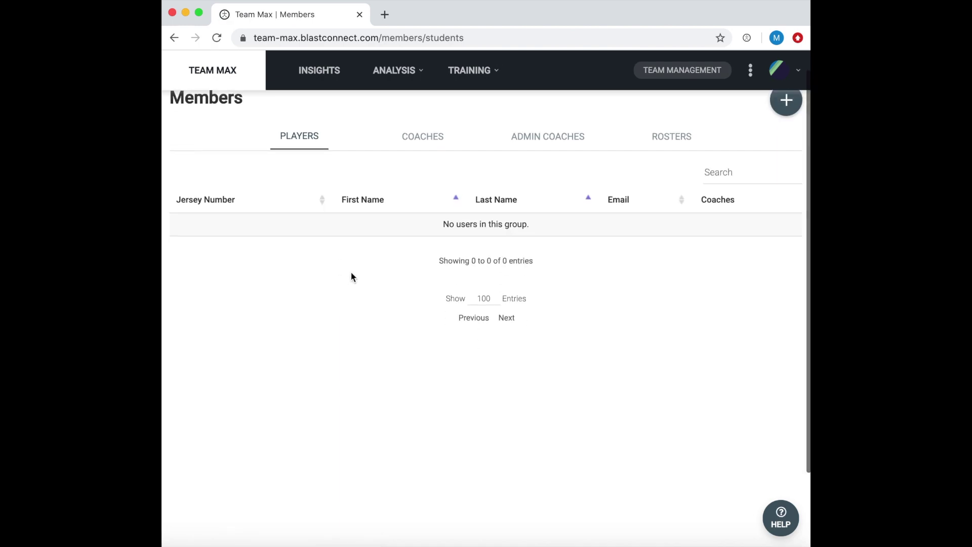
scroll(353, 277, up, 1)
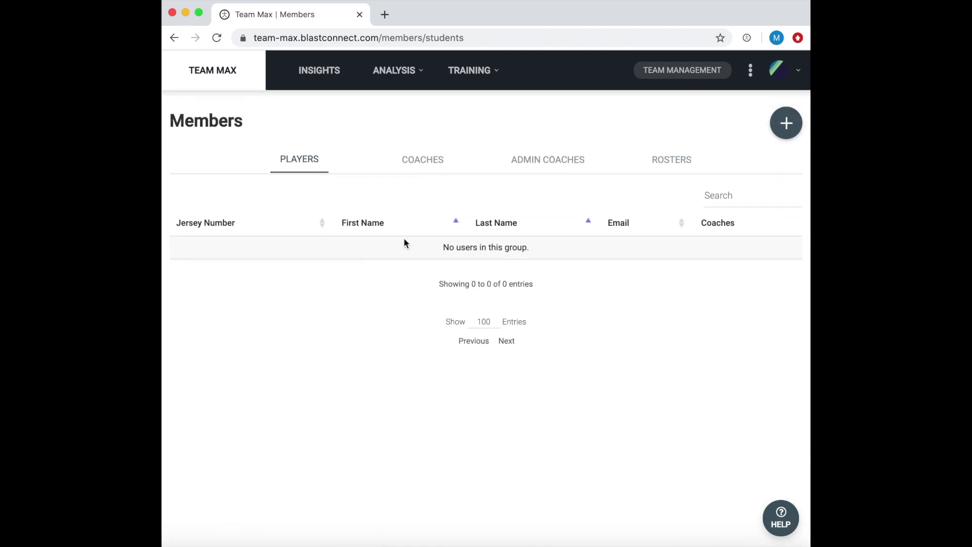
Copy the player invite URL from the Invite Members Social Share tab to the clipboard
click(786, 123)
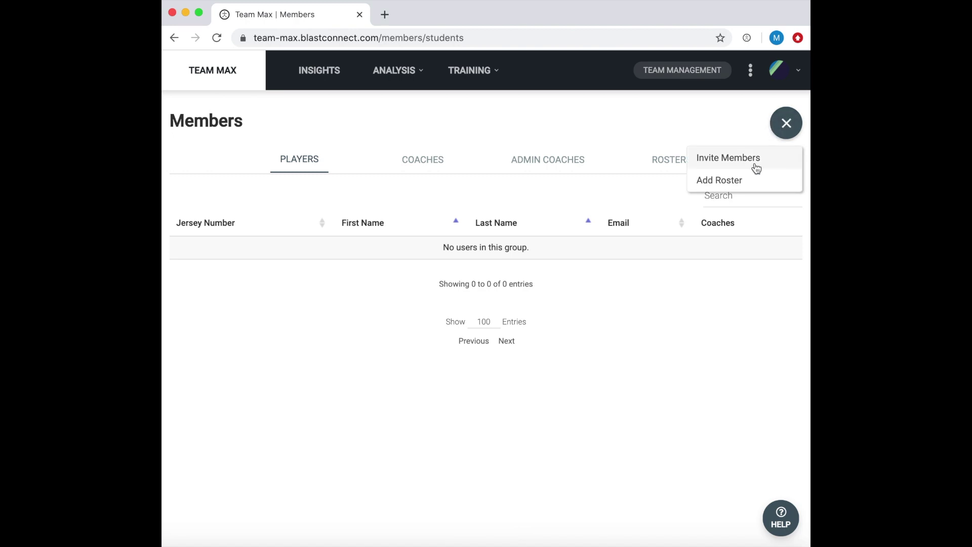
click(754, 161)
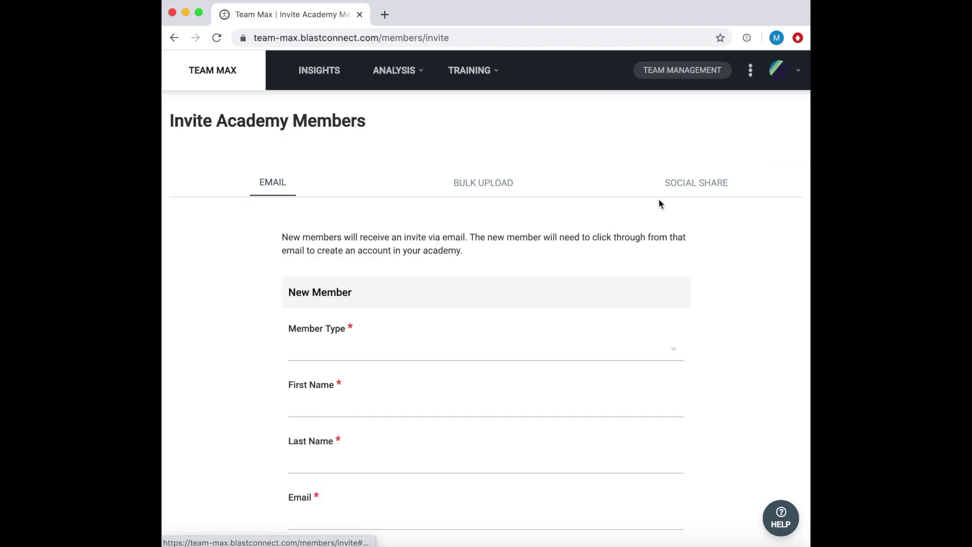
click(687, 186)
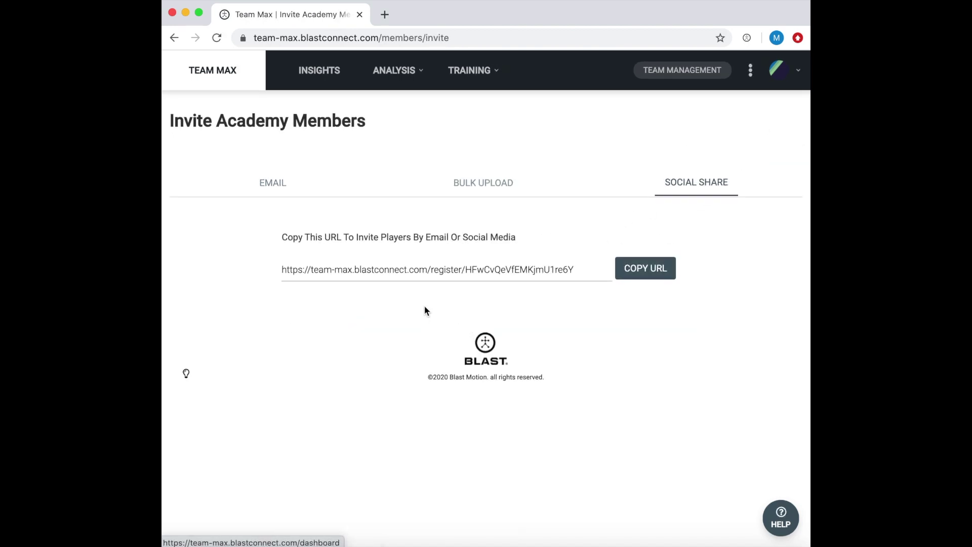
click(422, 273)
right_click(422, 274)
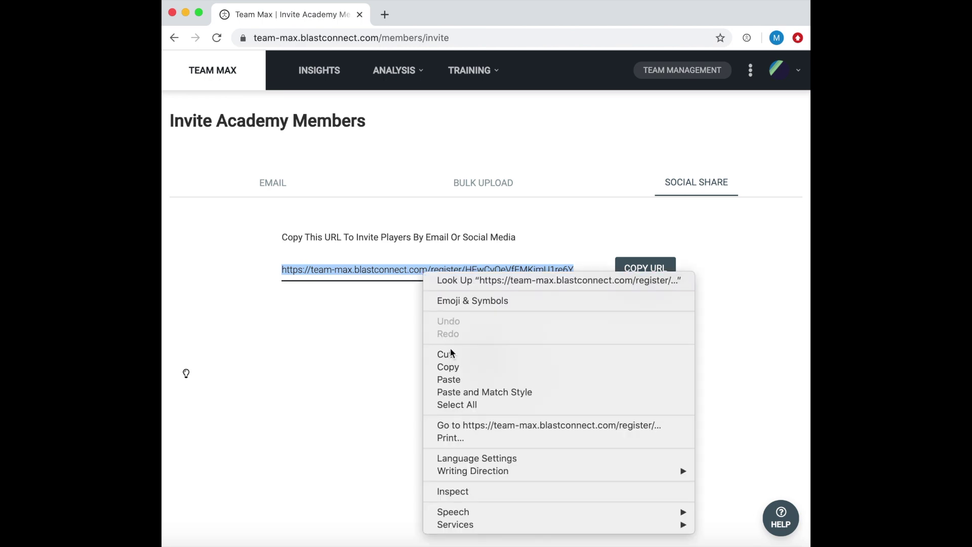
click(457, 369)
click(335, 320)
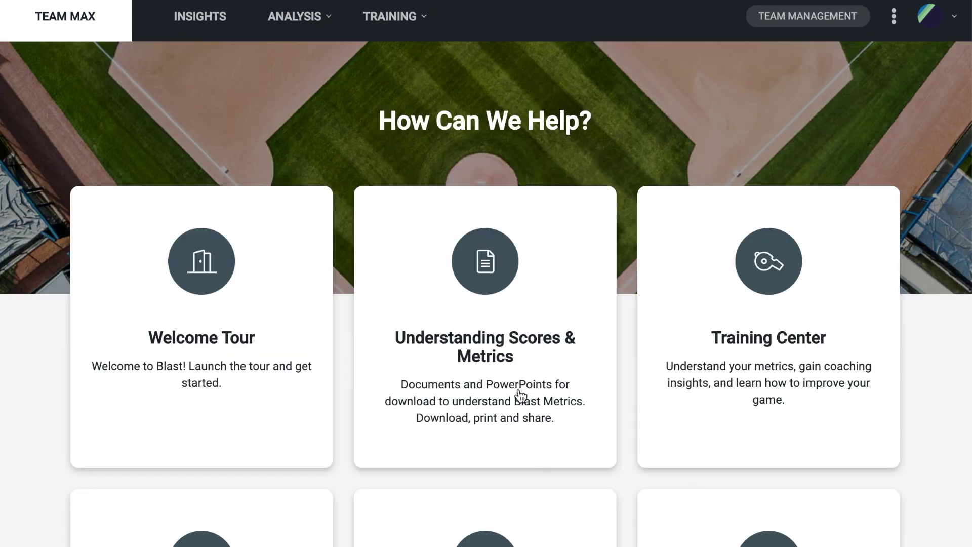
Scroll the Help Center cards down from Welcome Tour to Still Need Support?
scroll(516, 397, down, 3)
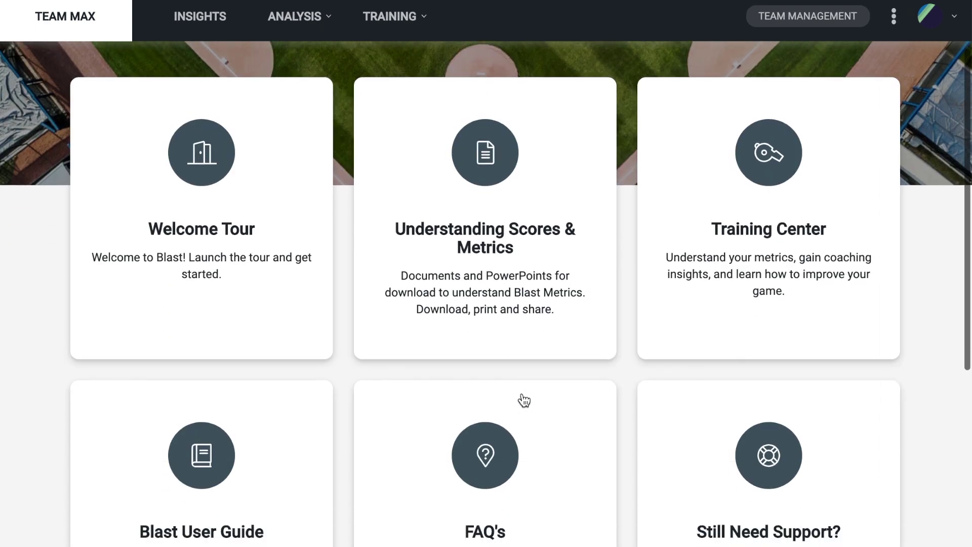
scroll(522, 399, down, 1)
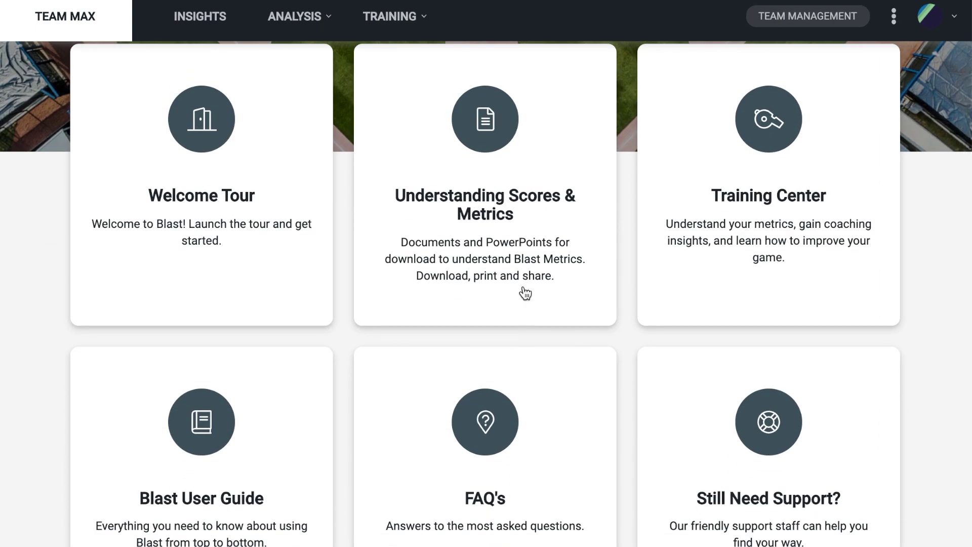